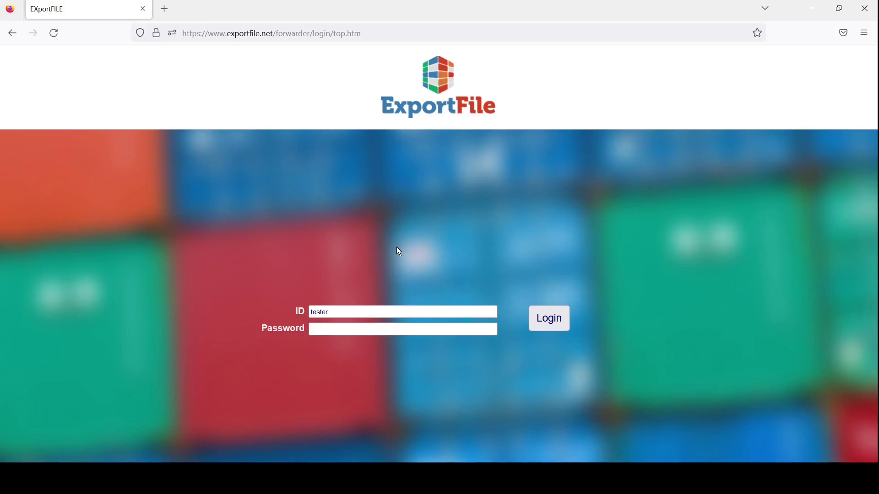
# Enter the account password for the tester ID and log in
pyautogui.click(359, 328)
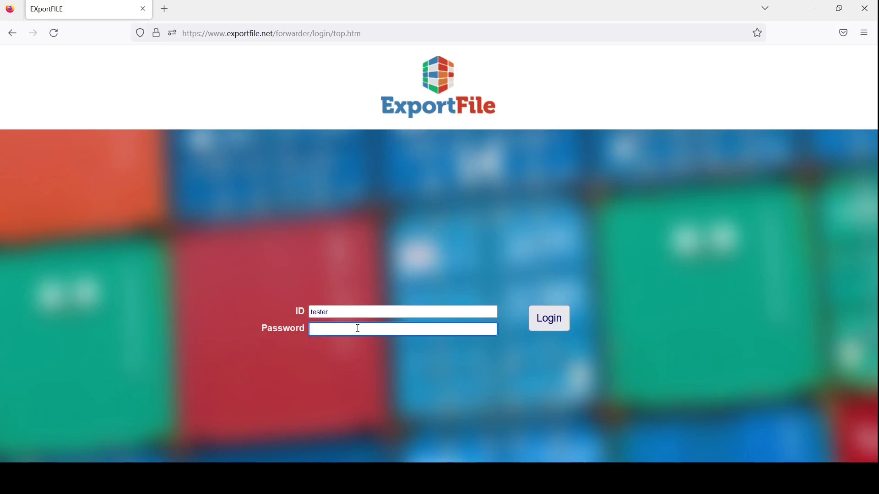
pyautogui.write('••••')
pyautogui.press('Return')
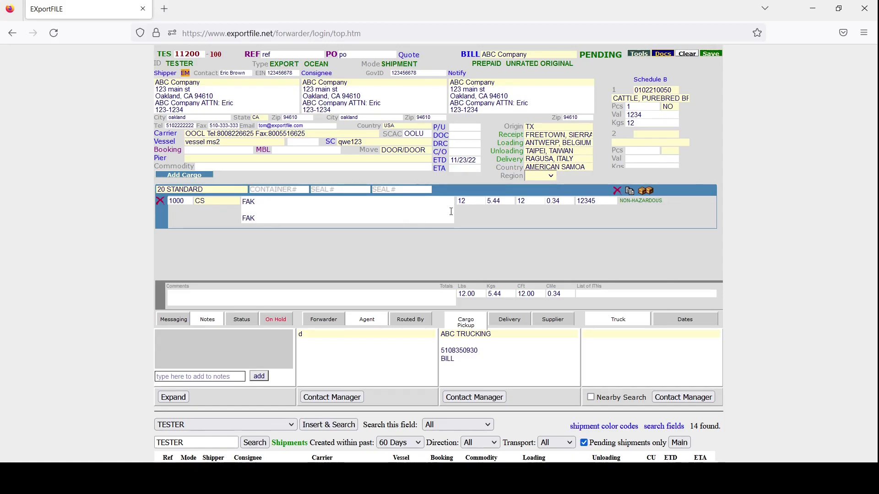
# View the Booking Confirmation document for the current shipment and close it
pyautogui.click(663, 54)
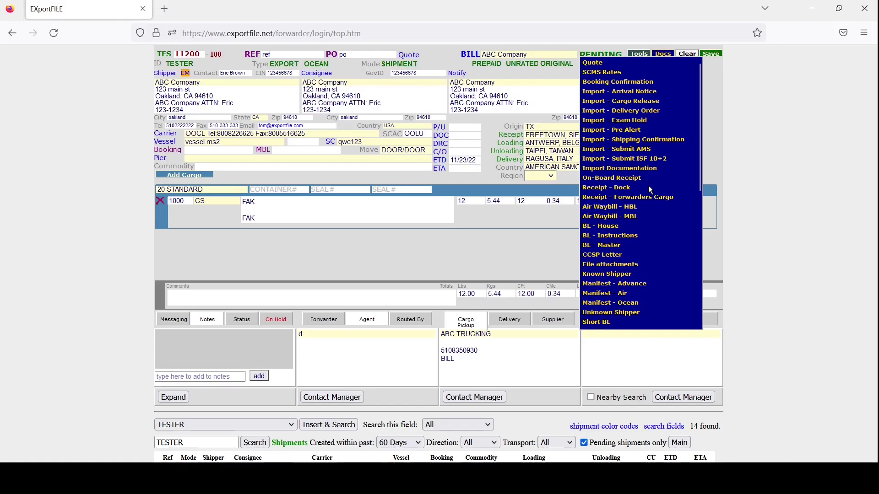
pyautogui.click(613, 83)
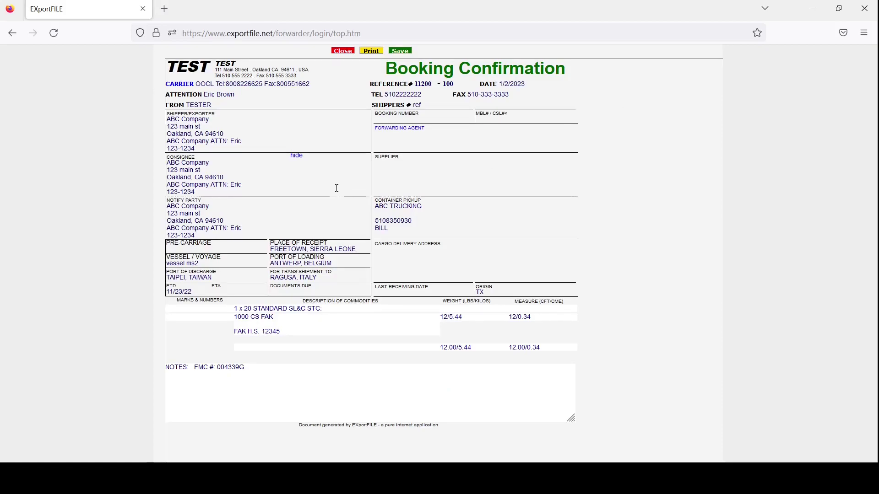
pyautogui.click(422, 261)
pyautogui.click(341, 51)
# Open the house bill of lading (BL - House) for the shipment and dismiss the accounting notice
pyautogui.click(663, 54)
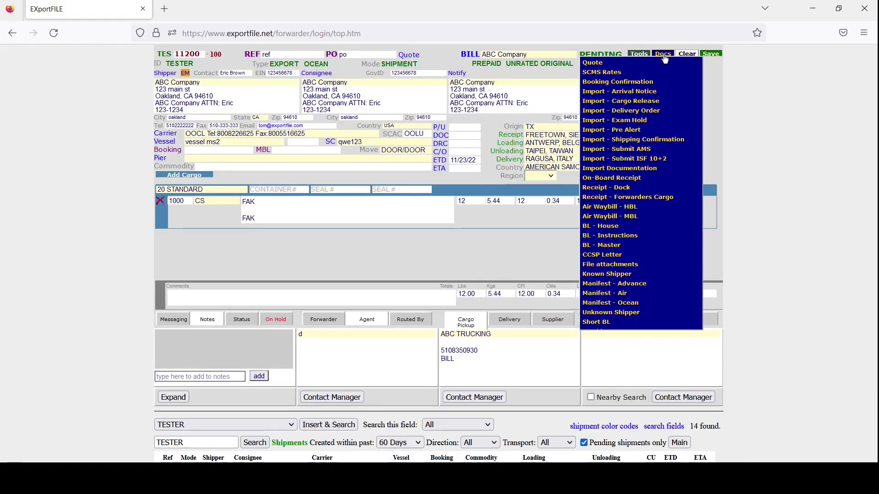
pyautogui.click(605, 226)
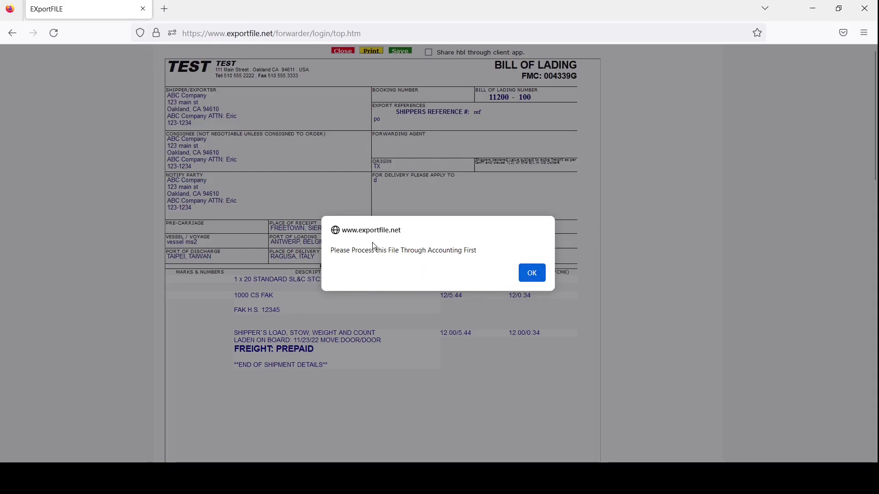
pyautogui.click(531, 274)
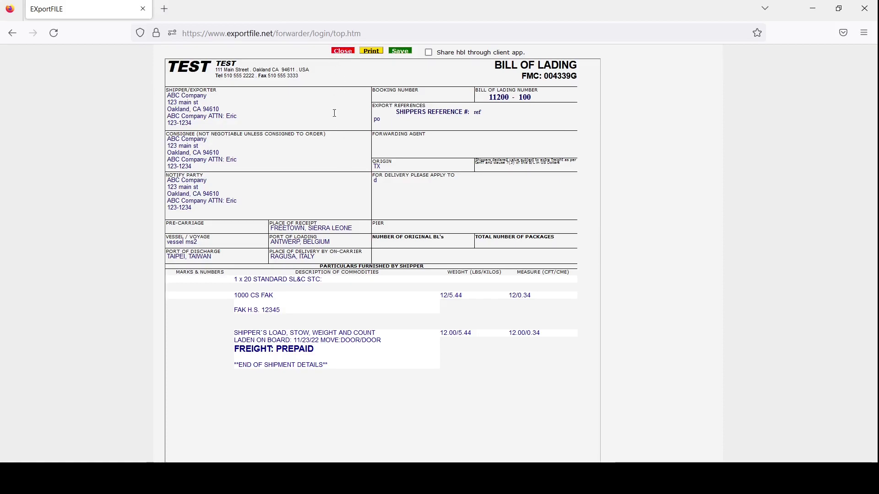
# Add two lines reading "details details" beneath "FAK H.S. 12345" in the commodity description, and save and close the bill of lading
pyautogui.click(297, 310)
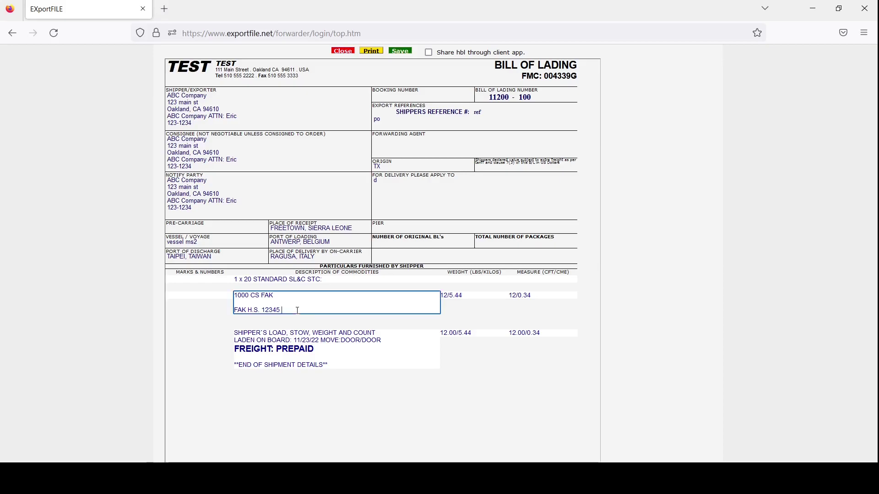
pyautogui.press('Return')
pyautogui.press('Return')
pyautogui.write('d')
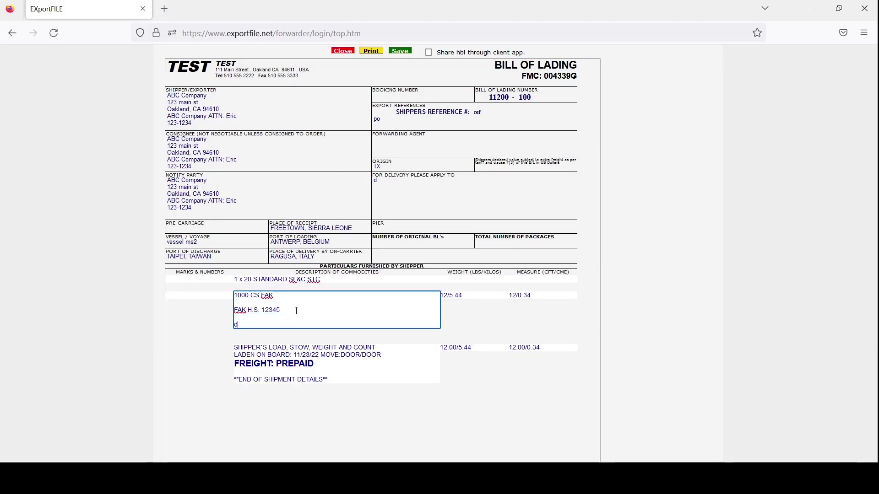
pyautogui.write('etails details')
pyautogui.press('Return')
pyautogui.write('details d')
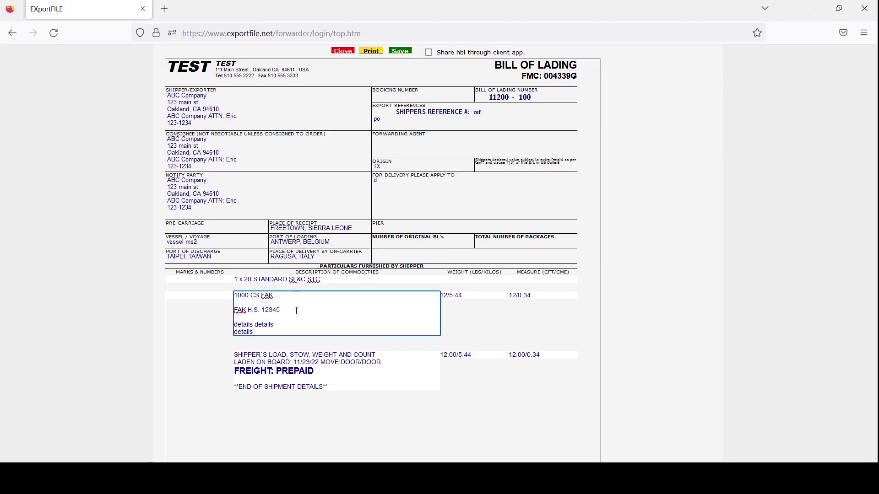
pyautogui.write('etails')
pyautogui.click(400, 52)
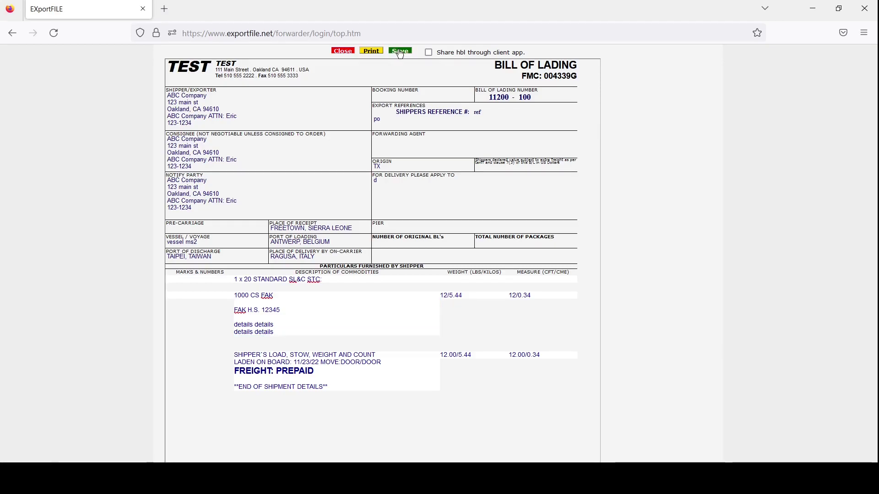
pyautogui.click(339, 51)
# View the previously saved version of the house bill of lading and return to the shipment screen
pyautogui.click(659, 55)
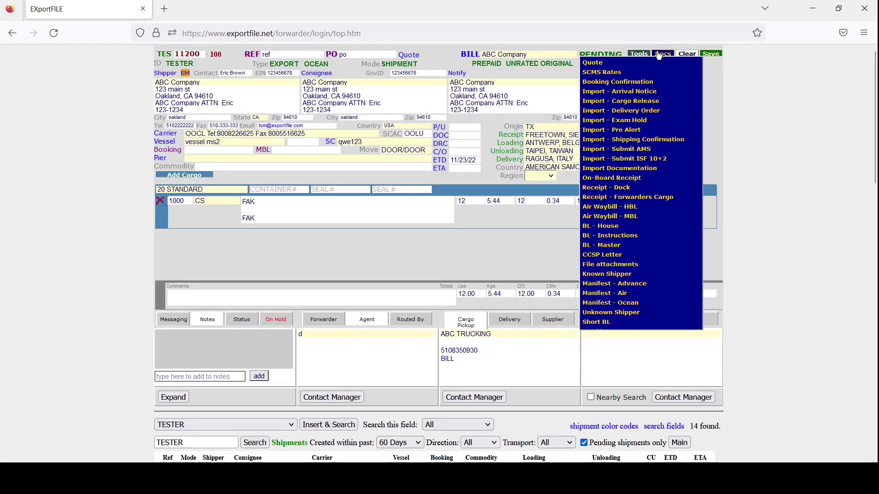
pyautogui.click(603, 226)
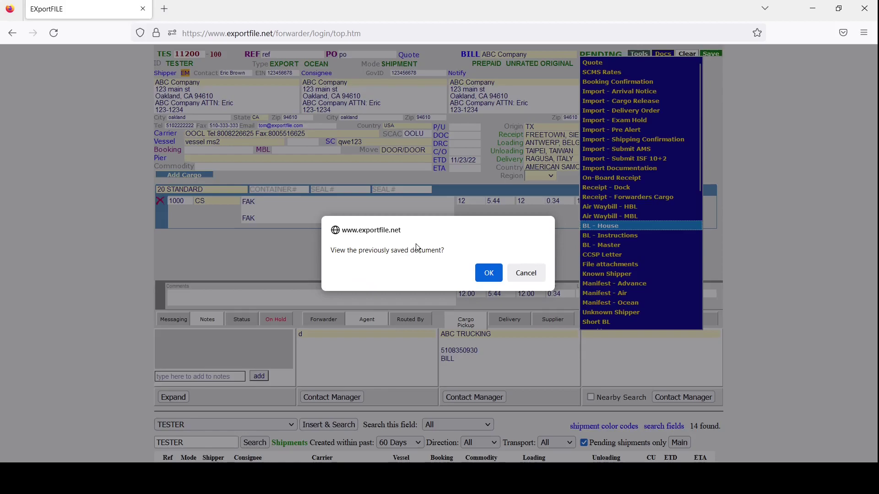
pyautogui.click(486, 273)
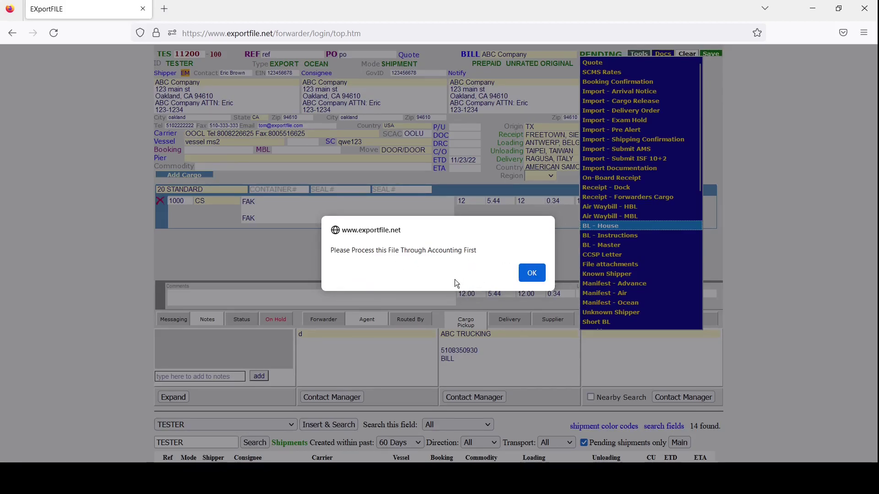
pyautogui.click(534, 274)
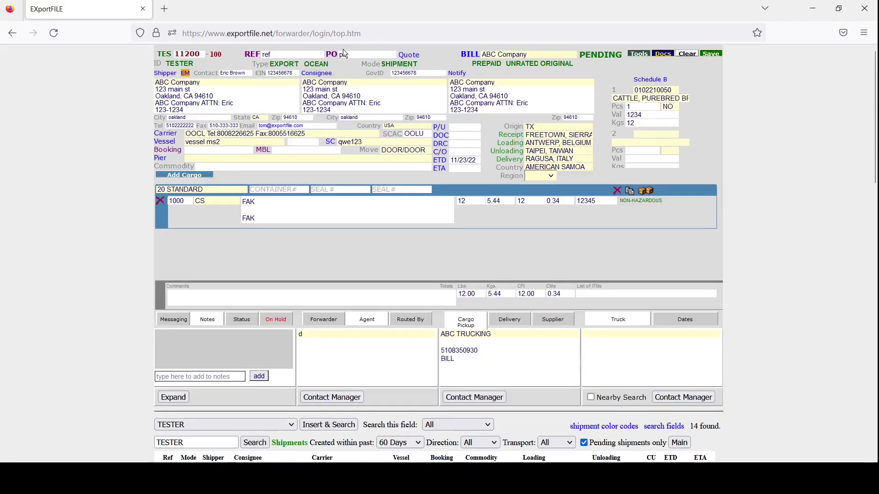
pyautogui.click(343, 51)
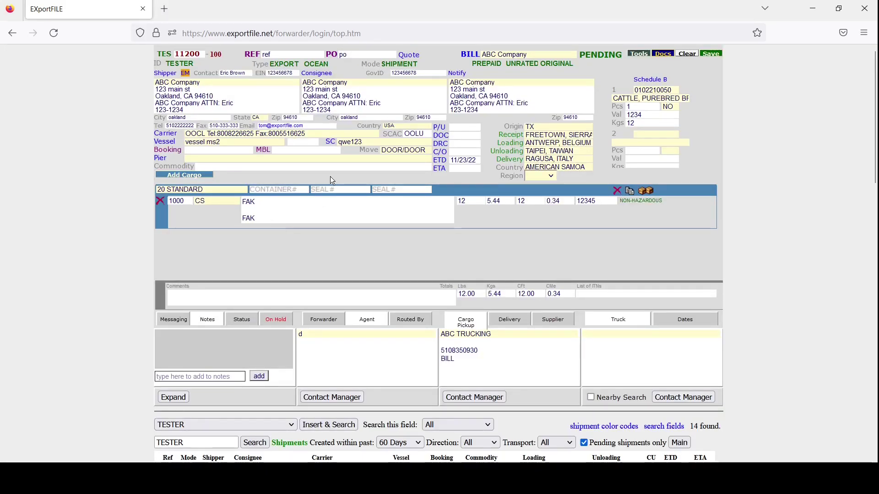
pyautogui.click(661, 57)
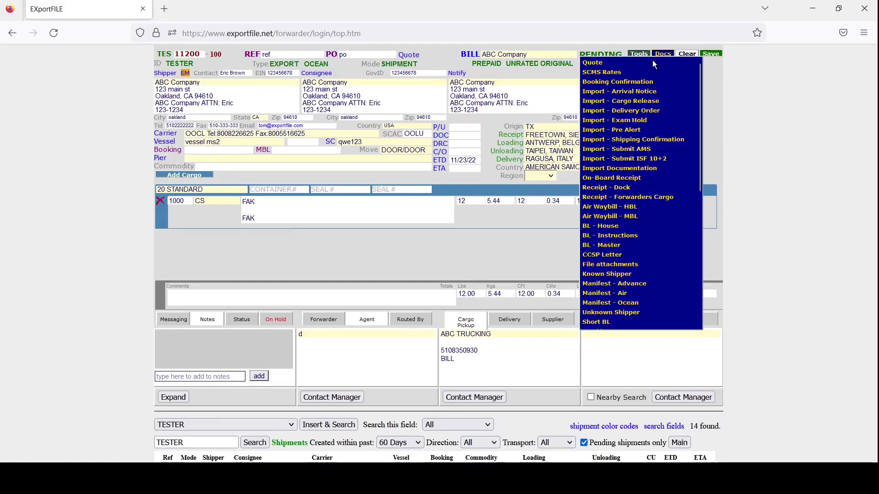
pyautogui.click(625, 81)
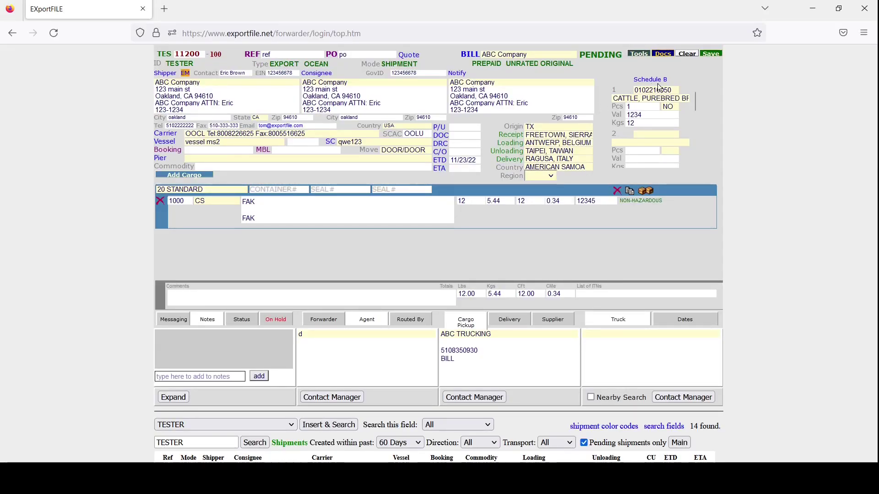
# Clear the shipment form and search the SCMS FCL freight rates with Oakland as the loading port
pyautogui.click(686, 55)
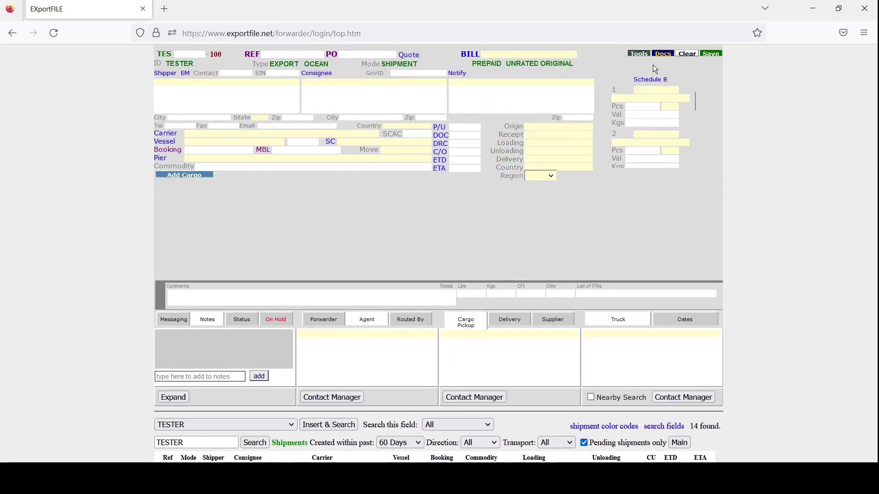
pyautogui.click(662, 54)
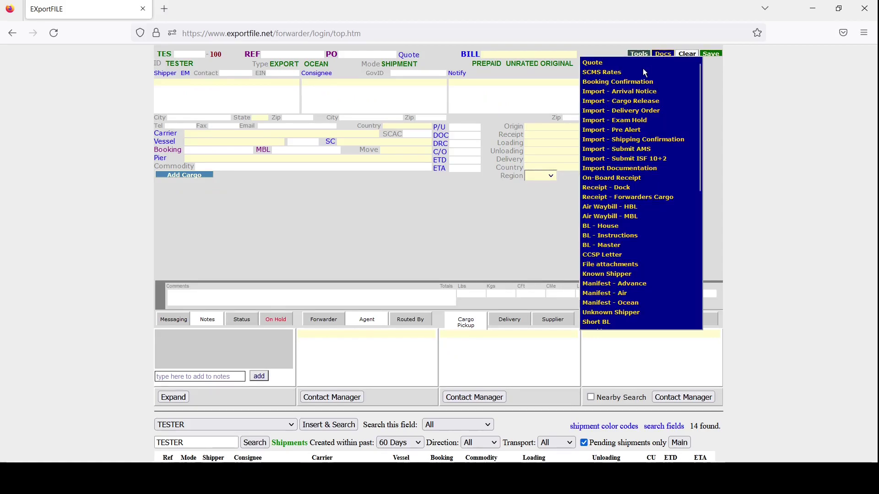
pyautogui.click(594, 72)
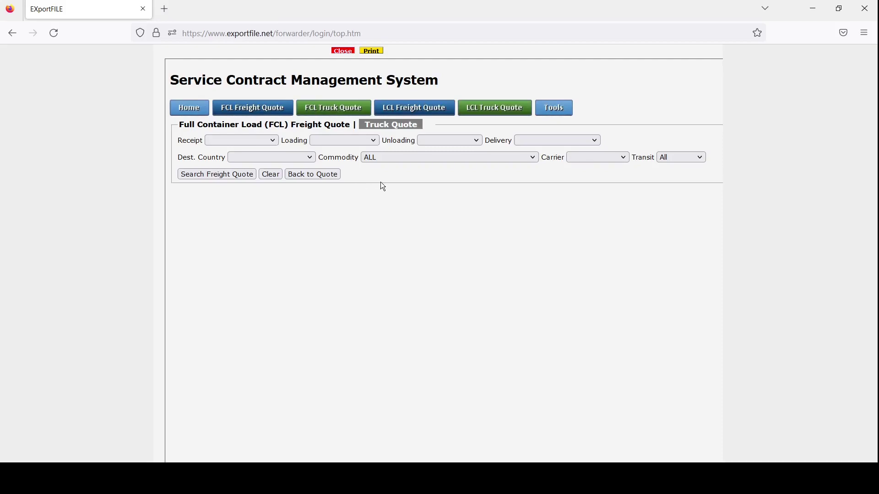
pyautogui.press('o')
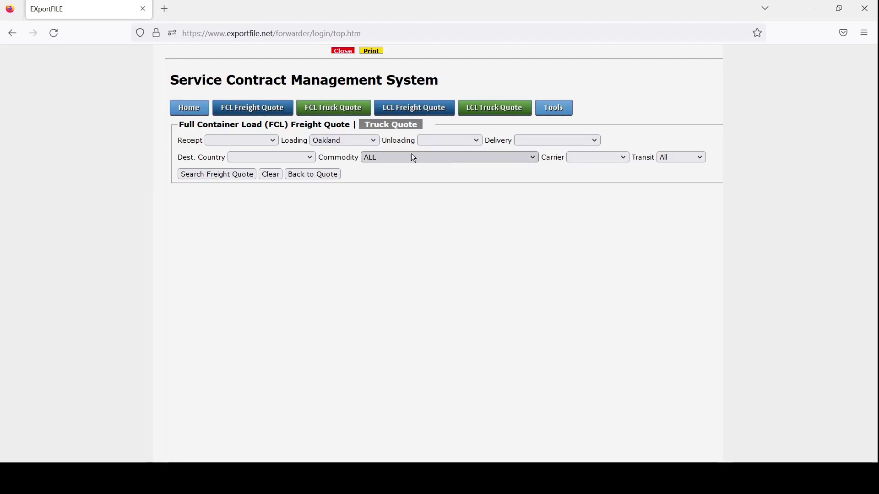
pyautogui.click(216, 176)
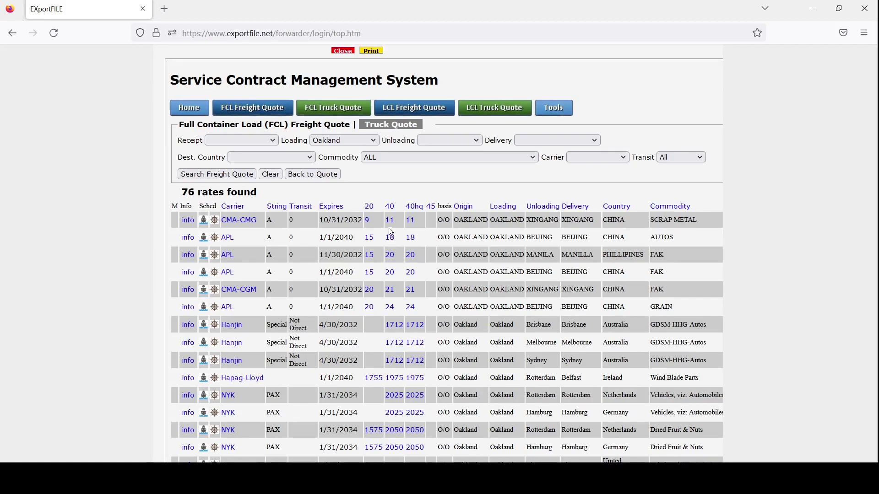
# Add the APL Oakland to Manila FAK rate to the quote with a margin of 100 on the 20, 40 and 40 HQ containers
pyautogui.click(392, 257)
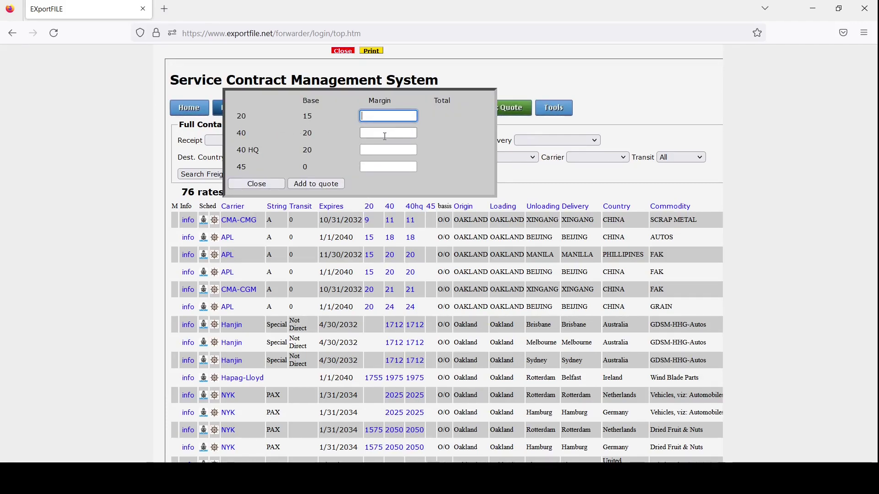
pyautogui.write('100')
pyautogui.click(384, 137)
pyautogui.write('1')
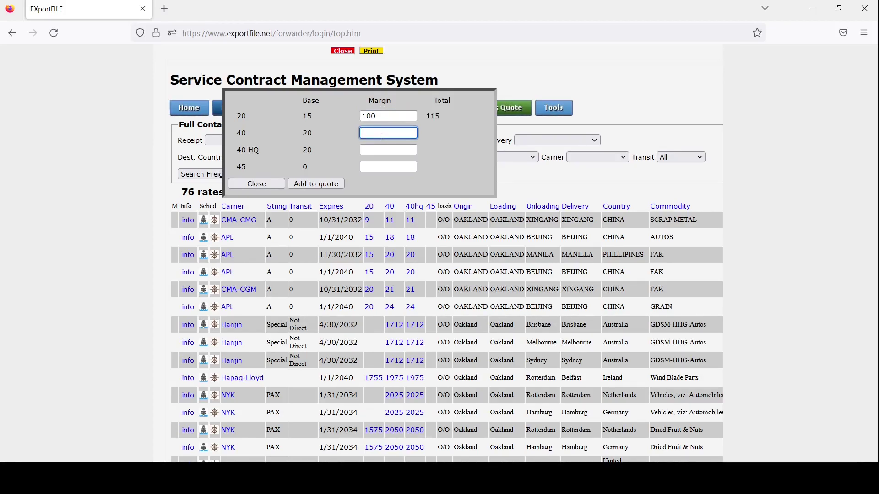
pyautogui.write('00')
pyautogui.click(380, 148)
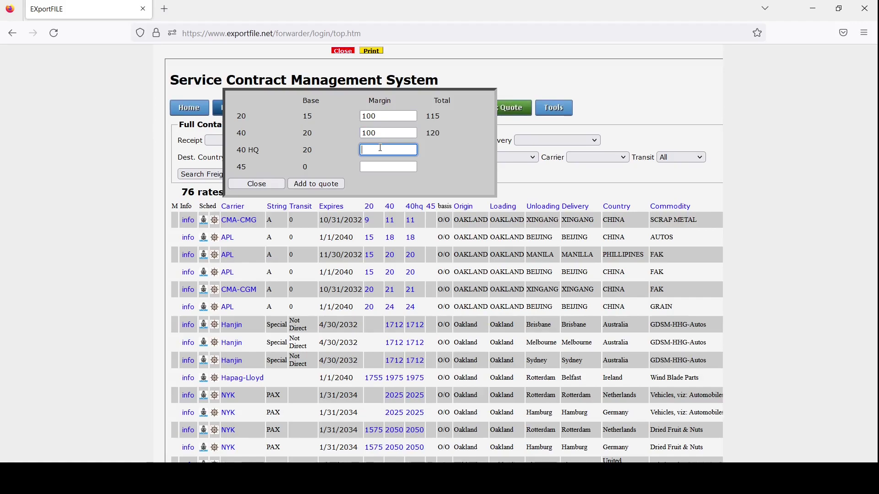
pyautogui.click(308, 184)
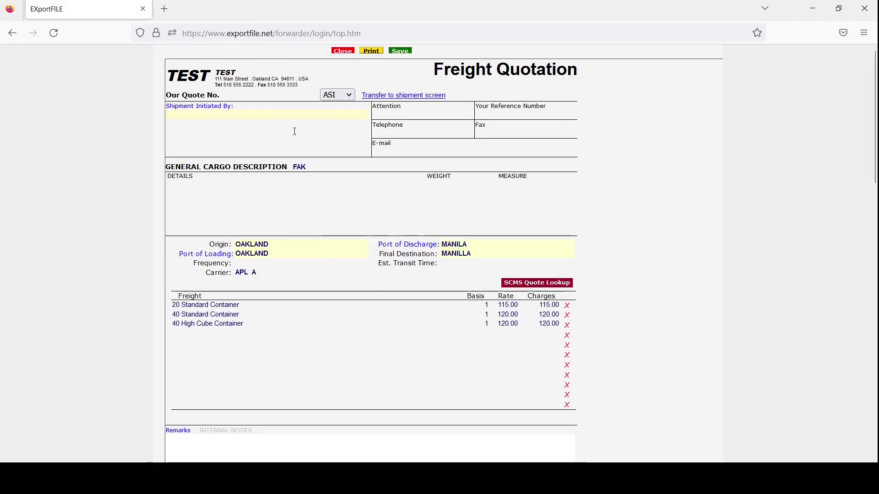
# Set the quote's shipment initiator to the second Oakland ABC Company entry and enter "notes notes notes notes" in the cargo details
pyautogui.click(277, 116)
pyautogui.write('abc')
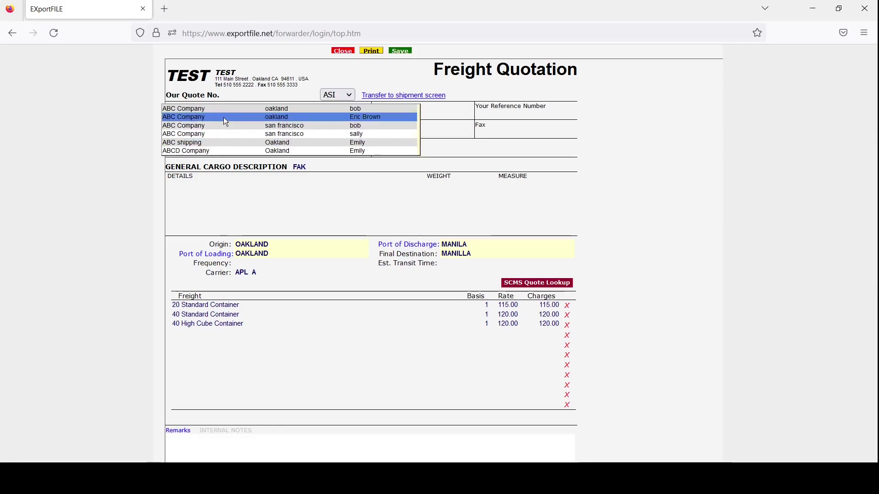
pyautogui.click(224, 117)
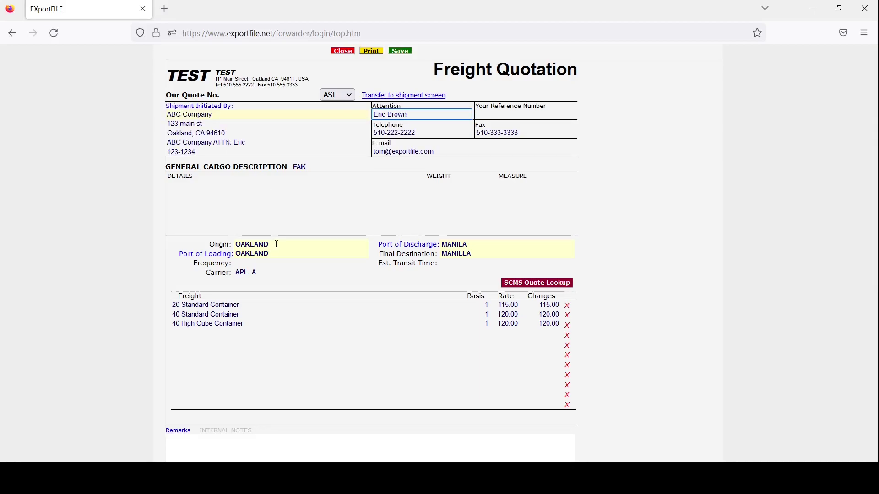
pyautogui.click(242, 197)
pyautogui.write('notes notes notes notes')
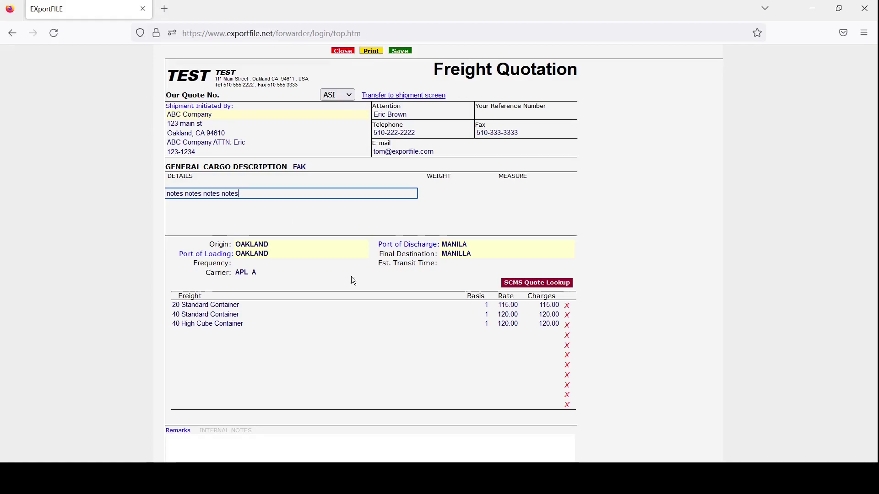
# Enter "remarks" in the quotation's Remarks and review its internal notes
pyautogui.scroll(-3, 351, 276)
pyautogui.click(239, 341)
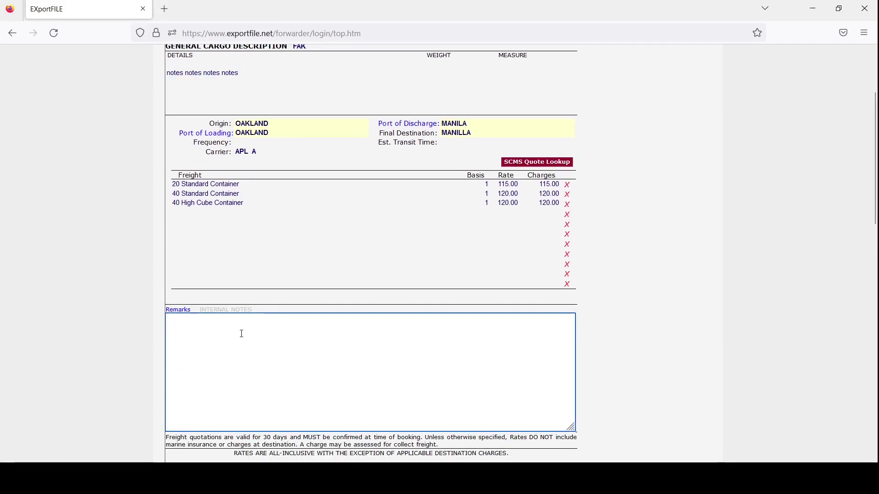
pyautogui.write('remarks')
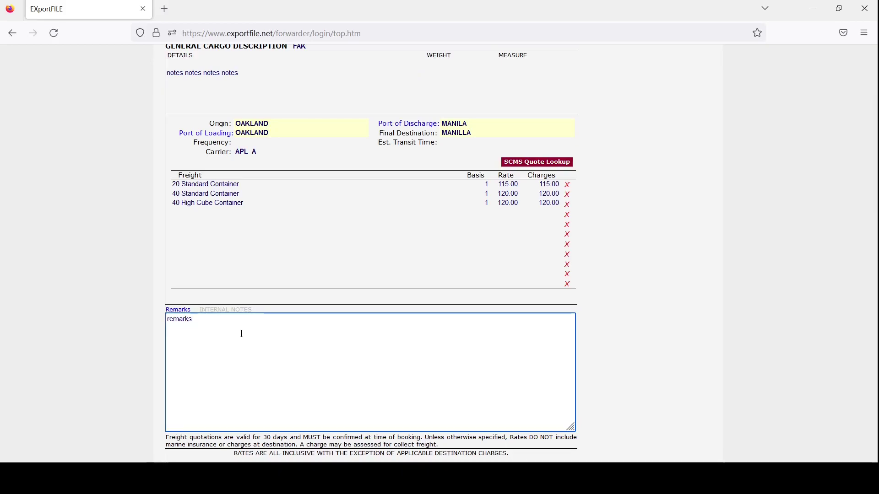
pyautogui.click(219, 313)
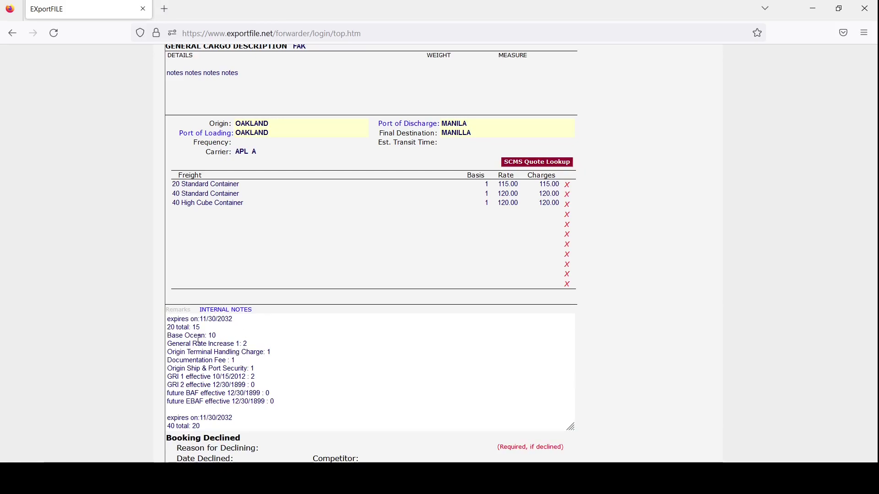
pyautogui.click(177, 310)
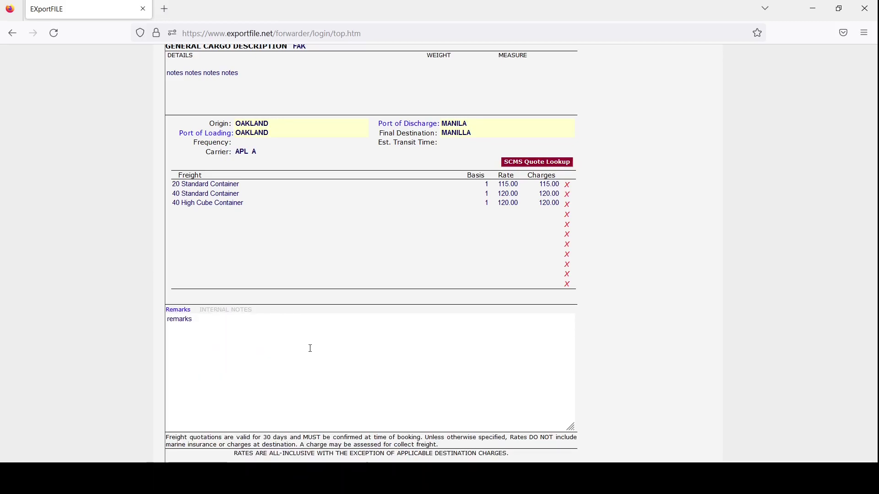
pyautogui.scroll(3, 308, 347)
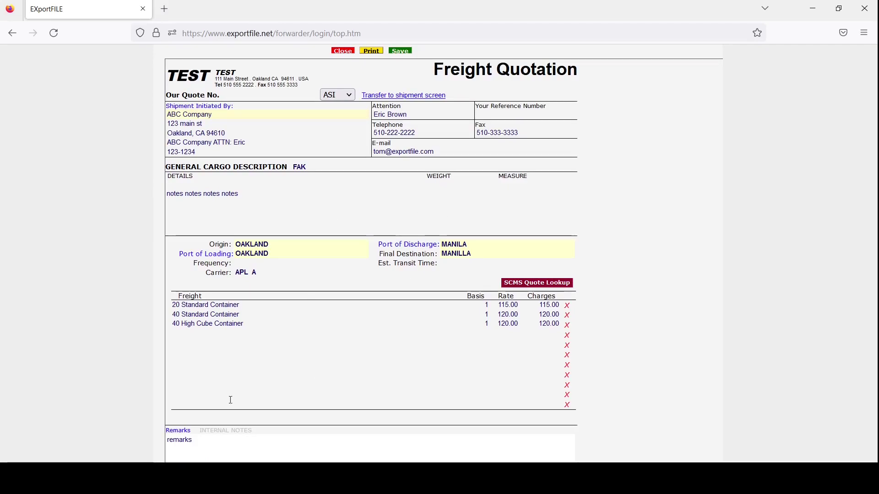
# Add a "documentation fee" line to the quote's freight charges with a basis of 1 and a rate of 100, leaving one blank row above it
pyautogui.click(200, 343)
pyautogui.write('doc')
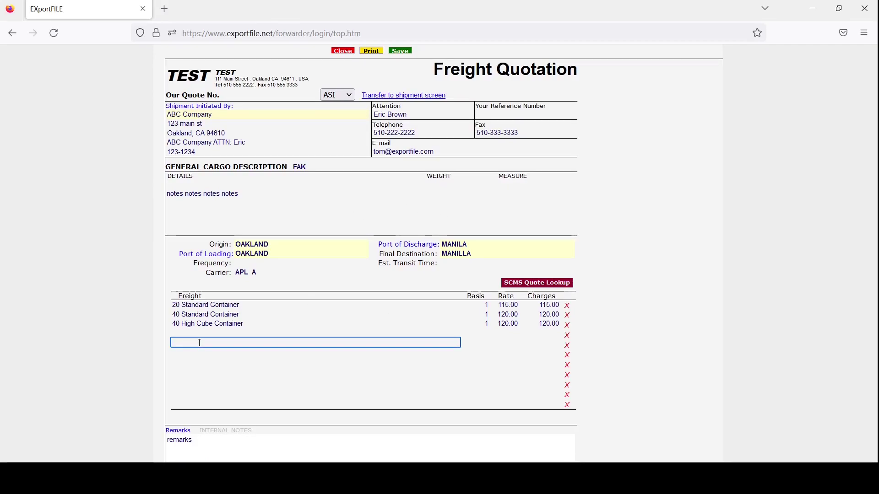
pyautogui.write('umentatio')
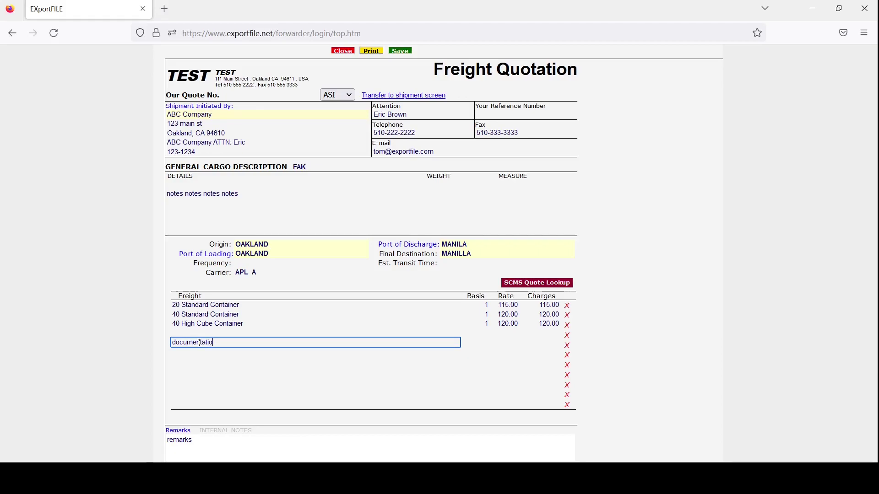
pyautogui.write('n fee')
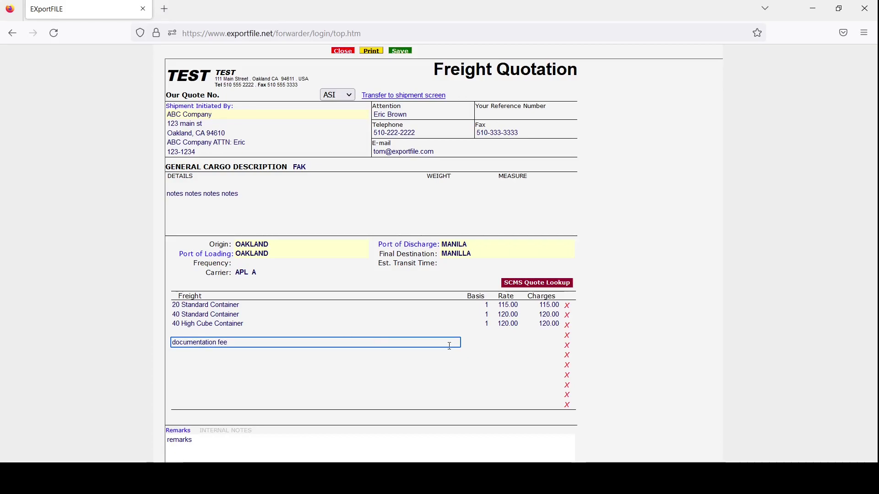
pyautogui.click(475, 342)
pyautogui.write('1')
pyautogui.press('Tab')
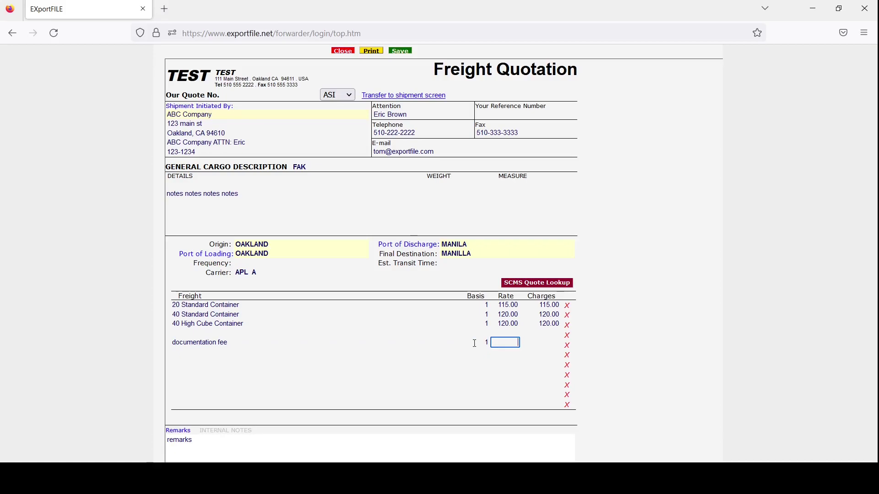
pyautogui.write('100')
pyautogui.press('Tab')
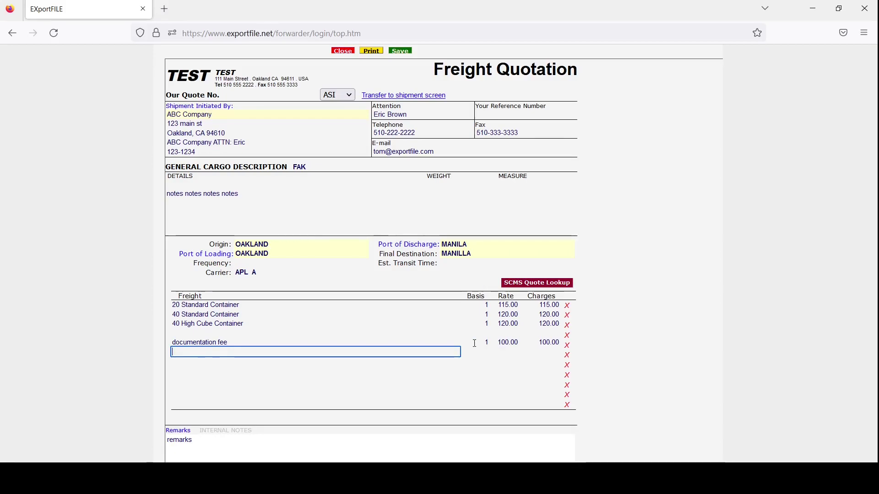
# Save the freight quotation and transfer it to the shipment screen
pyautogui.click(400, 51)
pyautogui.click(236, 95)
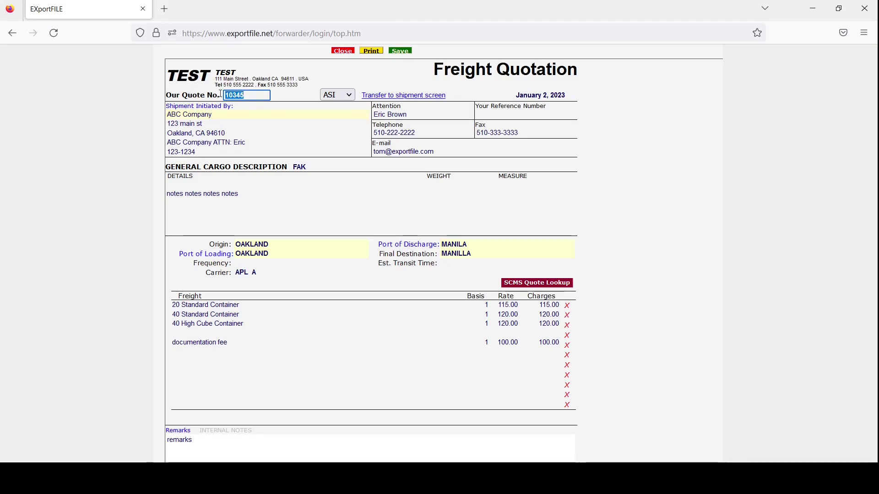
pyautogui.click(277, 94)
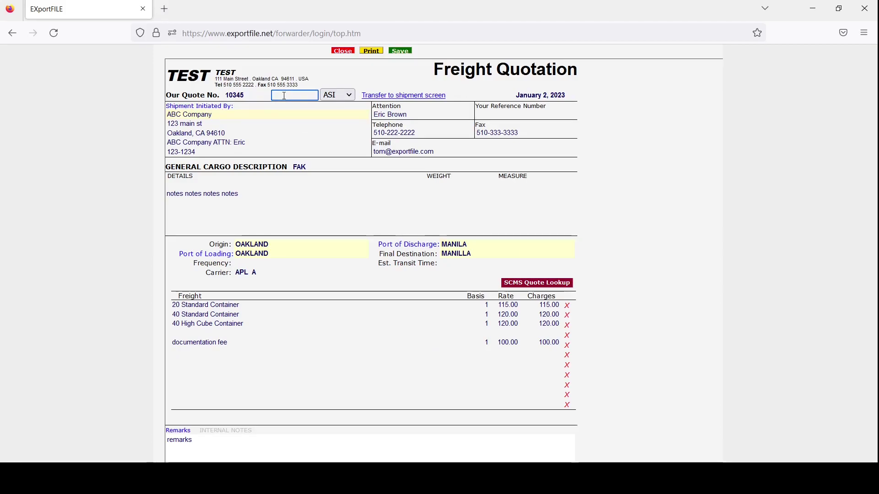
pyautogui.click(390, 96)
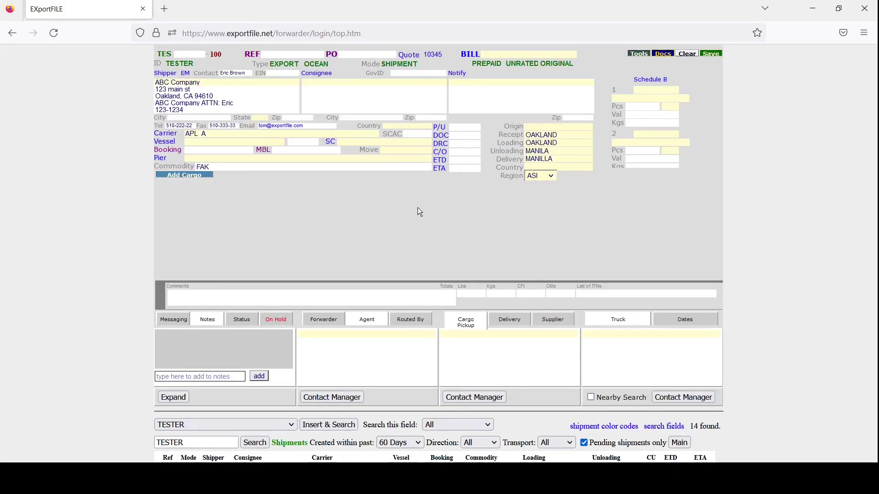
# Set the shipment's ETD to 1/9/23 and save the new shipment
pyautogui.click(440, 161)
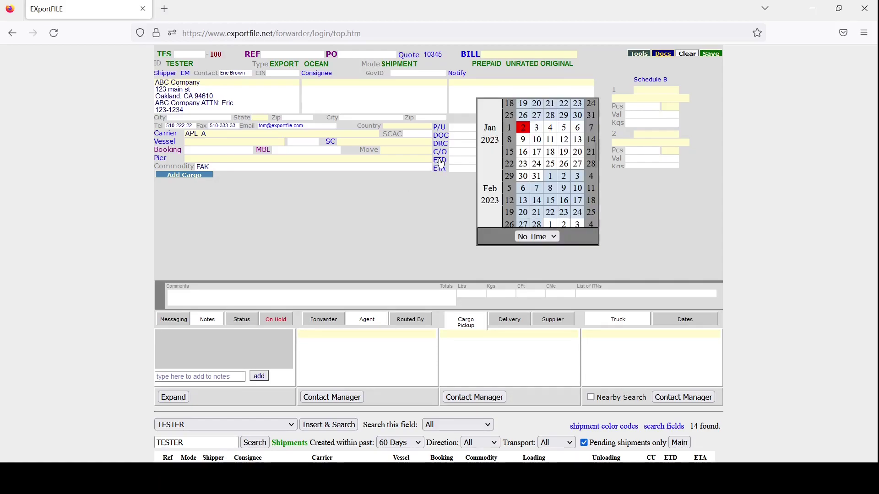
pyautogui.click(525, 142)
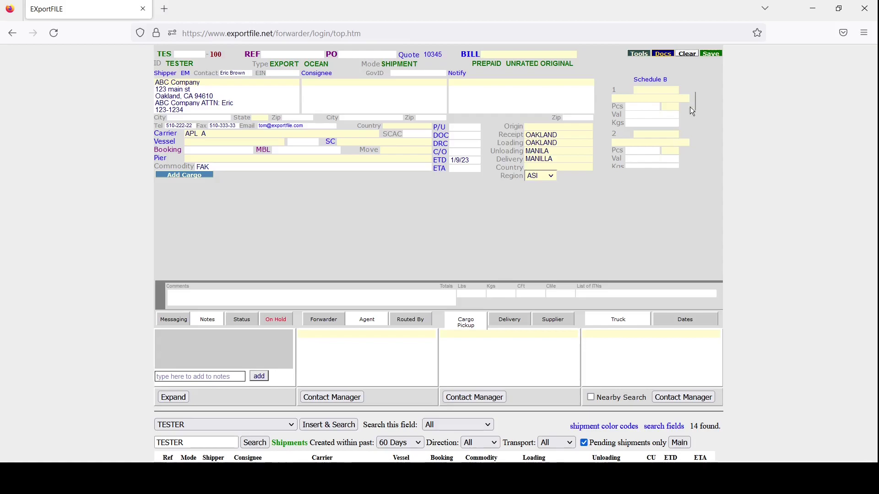
pyautogui.click(712, 55)
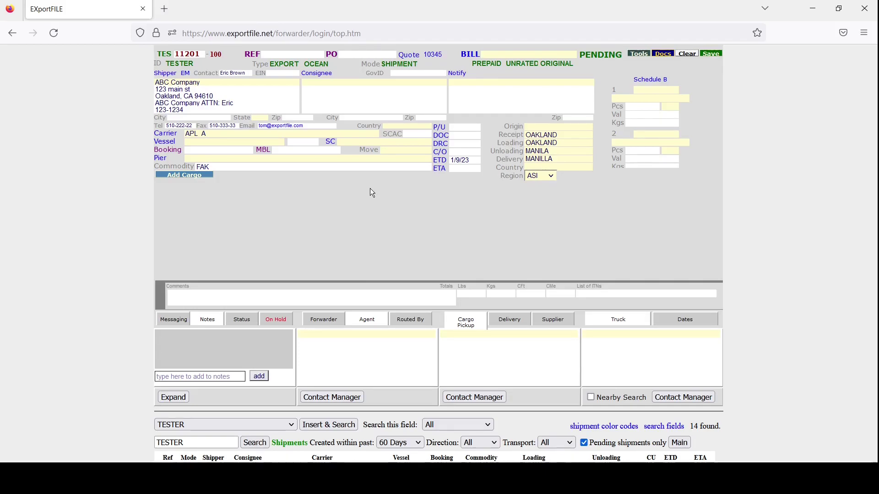
# Add two 40 STANDARD containers to the shipment's cargo
pyautogui.click(179, 175)
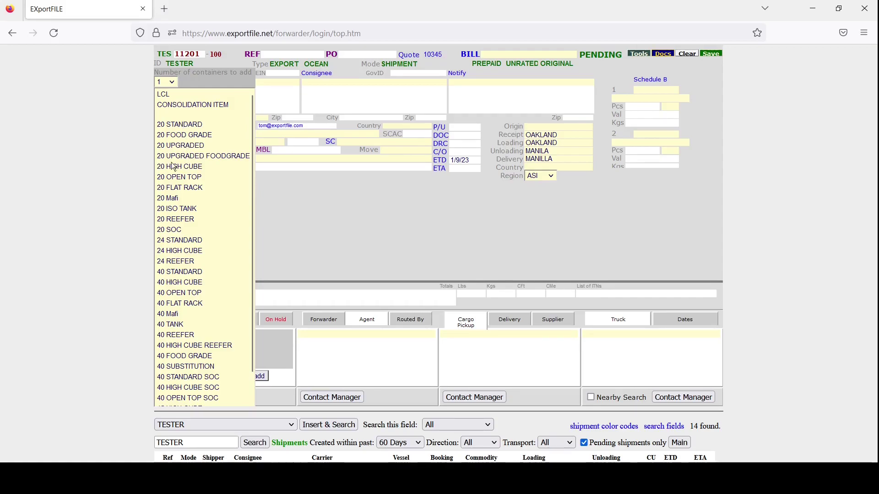
pyautogui.click(175, 273)
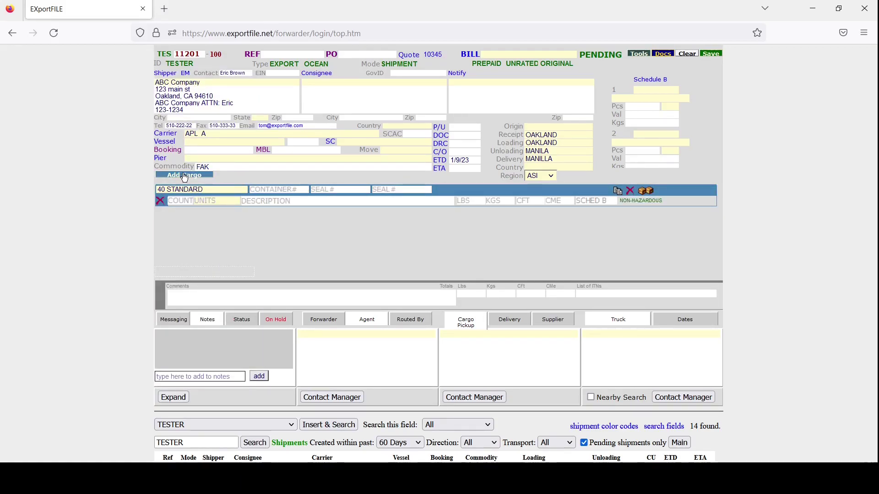
pyautogui.click(184, 177)
pyautogui.click(170, 271)
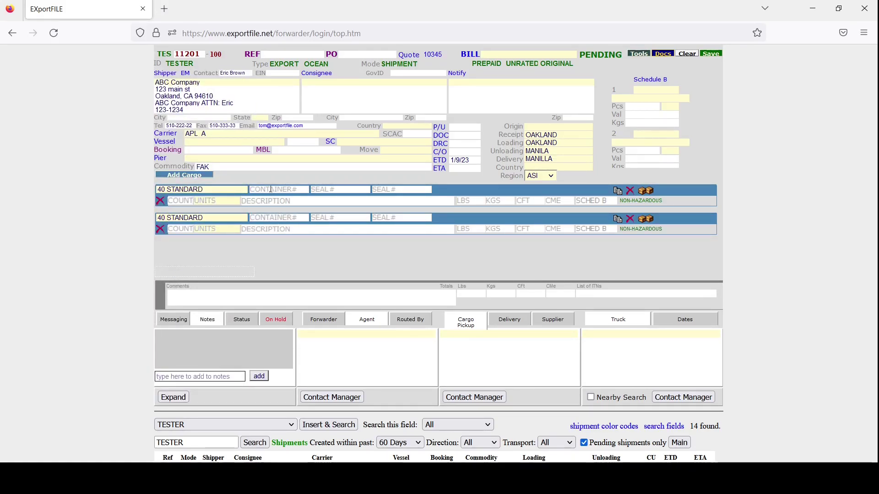
# Set the shipment's bill-to party to the second Oakland ABC Company entry and save the shipment
pyautogui.click(500, 55)
pyautogui.write('abc')
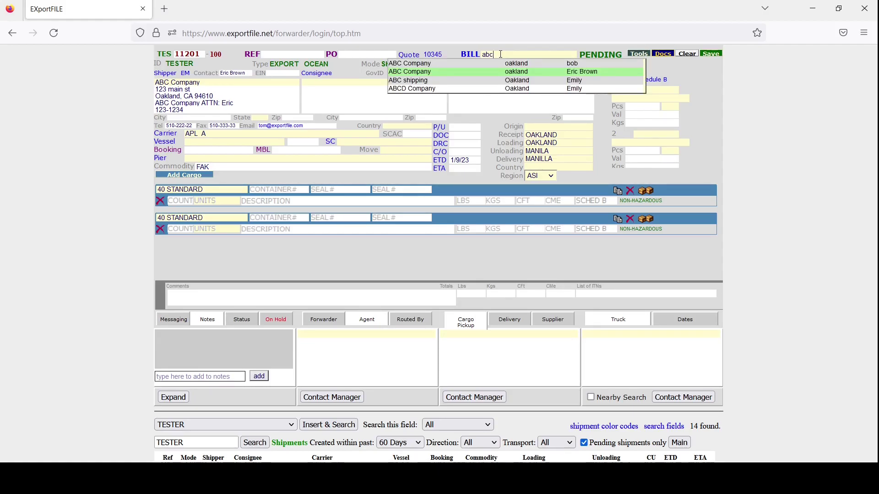
pyautogui.click(454, 71)
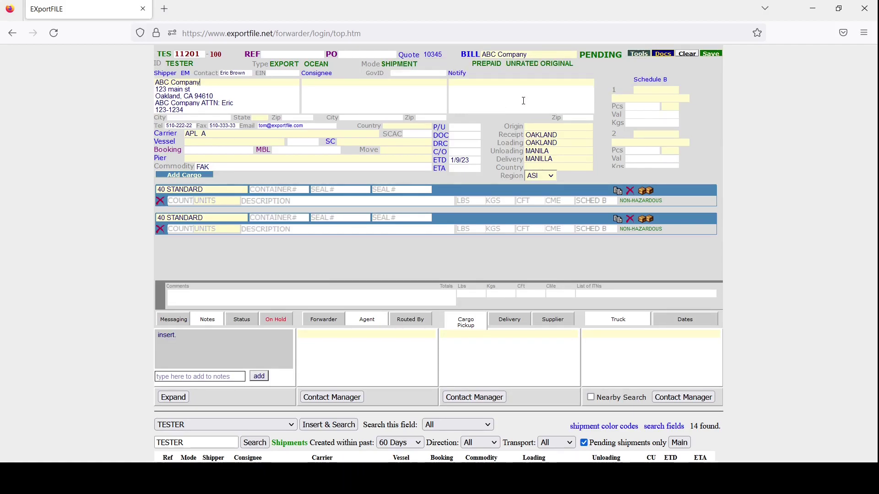
pyautogui.click(710, 53)
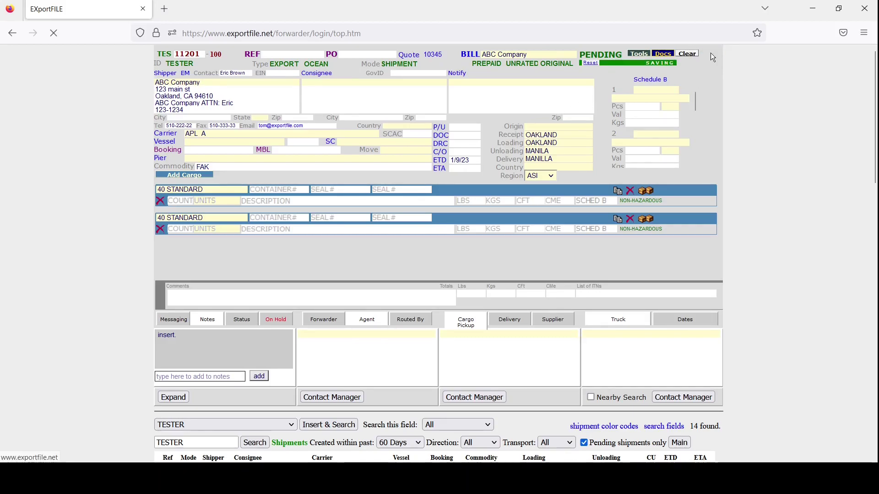
# Open the shipment's accounting document and import the matched Ocean Freight and Documentation Fee charges from the quote
pyautogui.click(662, 55)
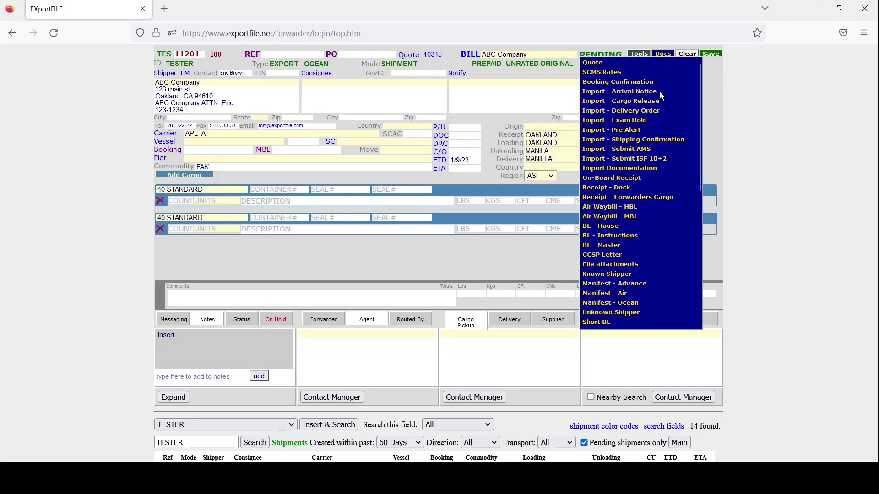
pyautogui.scroll(-3, 626, 247)
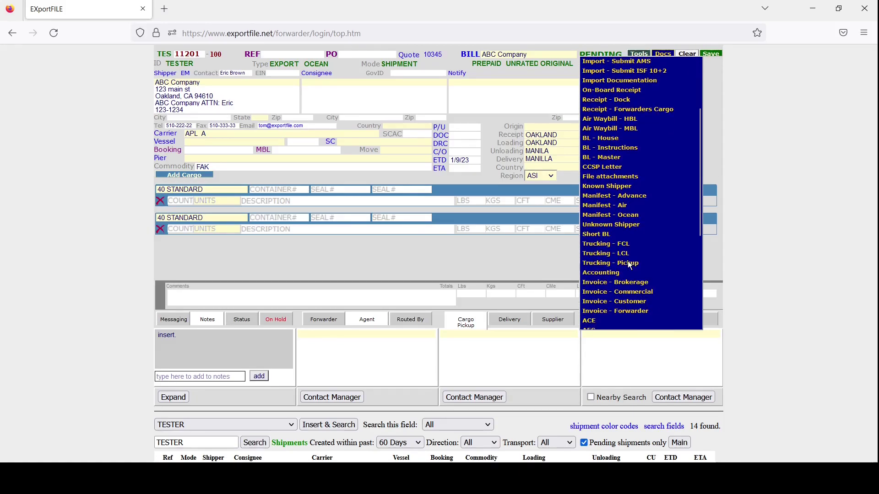
pyautogui.click(611, 272)
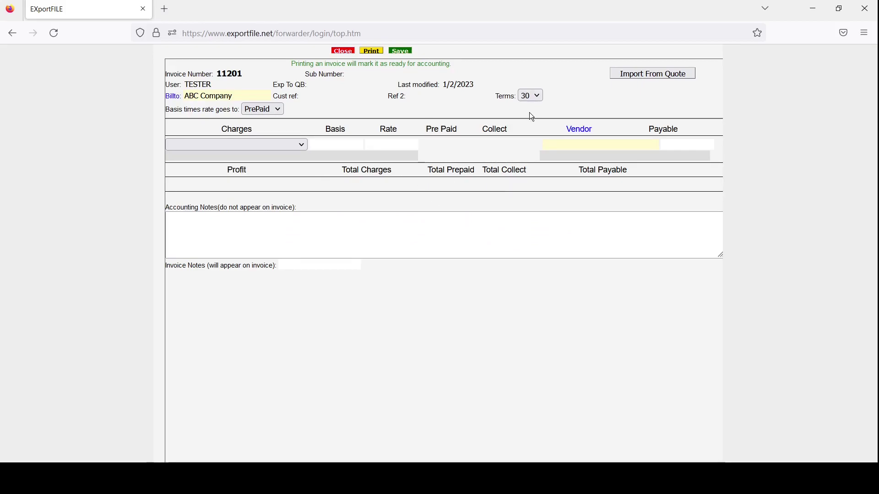
pyautogui.click(635, 73)
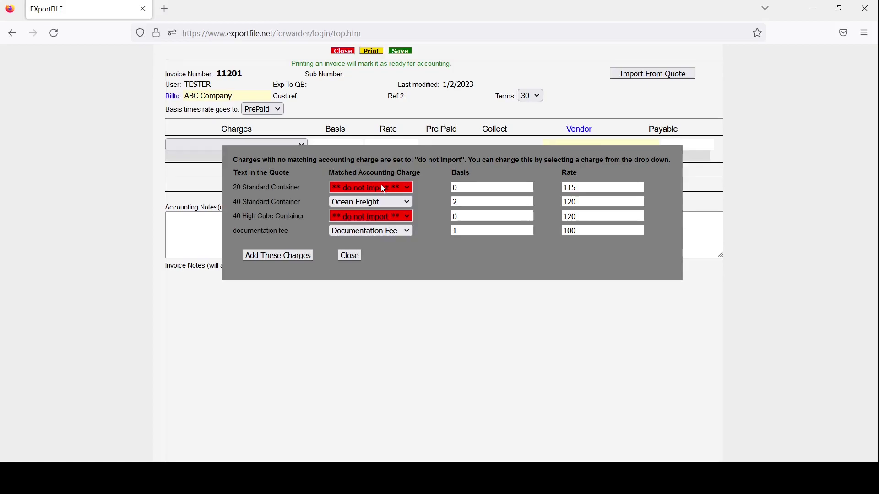
pyautogui.moveTo(234, 201); pyautogui.dragTo(304, 202)
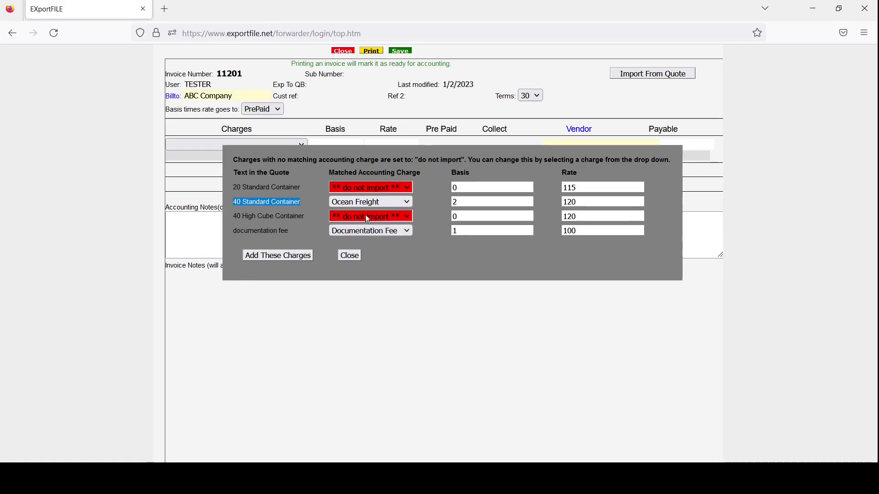
pyautogui.click(274, 258)
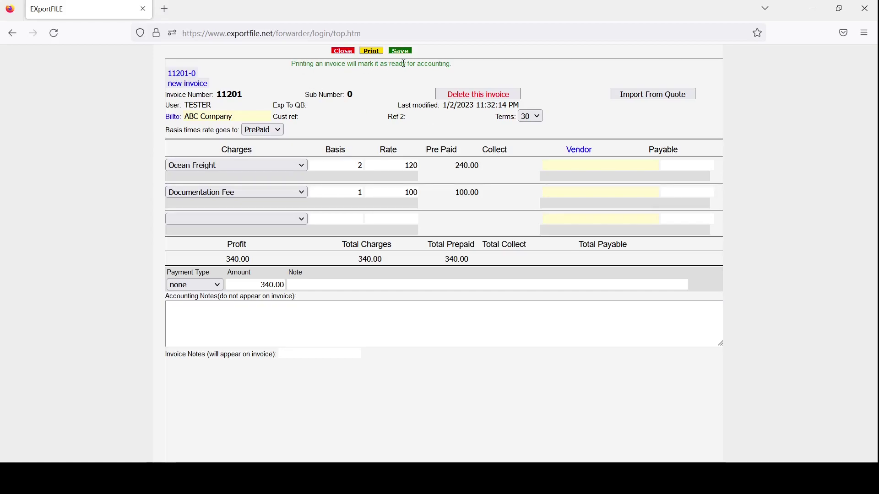
# Mark the invoice as ready for accounting by printing it, cancel the browser's print dialog and close the invoice
pyautogui.click(372, 51)
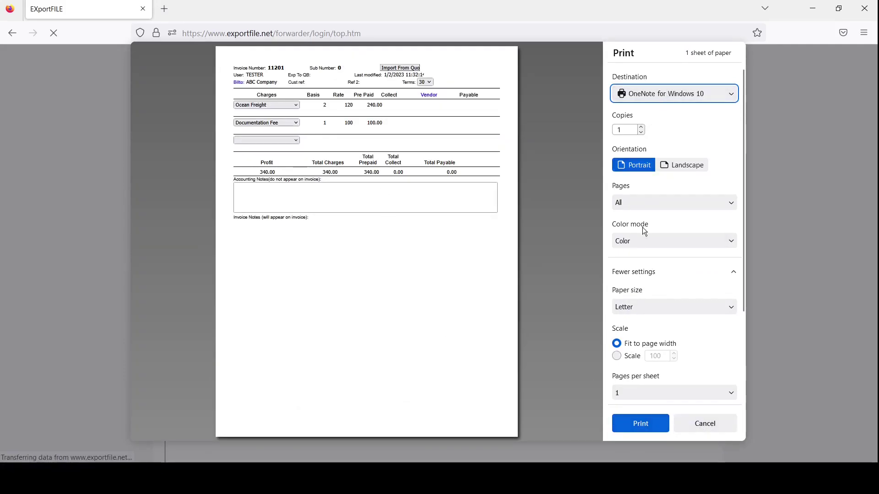
pyautogui.click(713, 425)
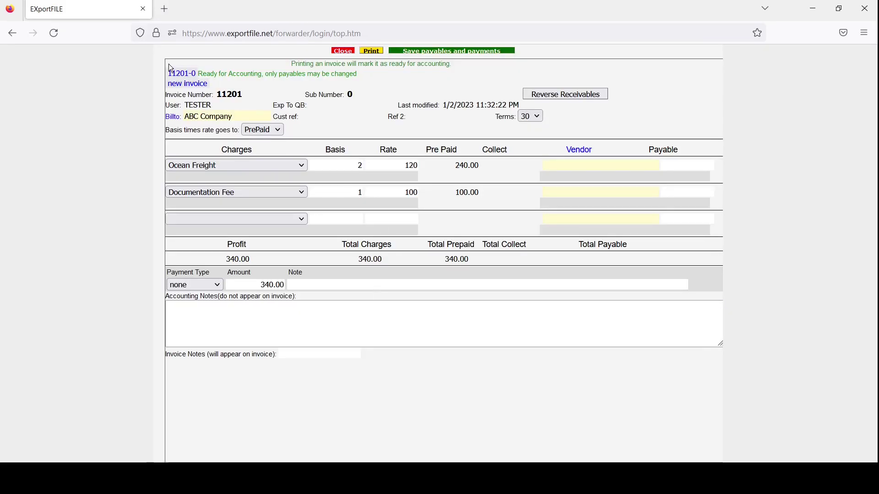
pyautogui.click(340, 51)
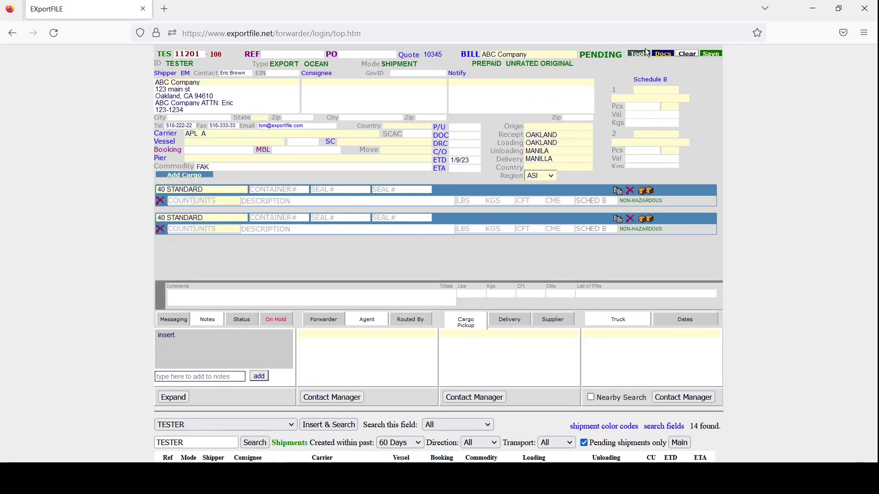
# Look up the current shipment's invoice in the accounting sync tool and send it to accounting
pyautogui.click(634, 57)
pyautogui.click(611, 74)
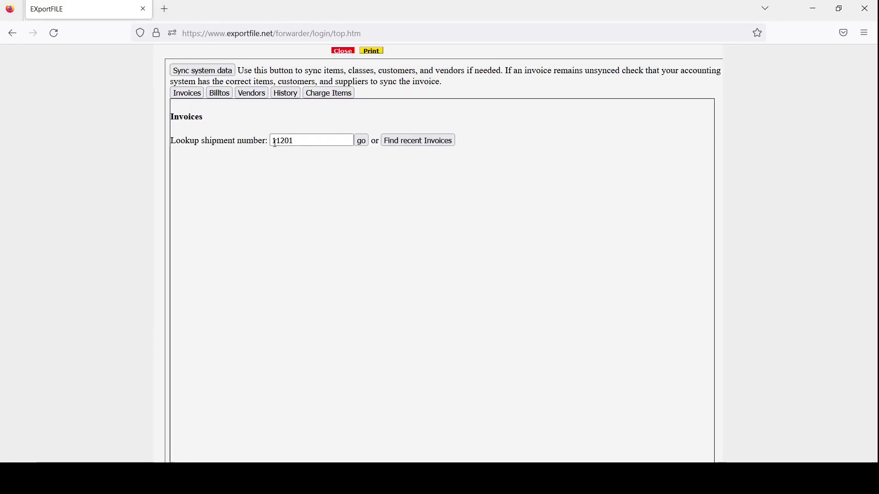
pyautogui.click(361, 141)
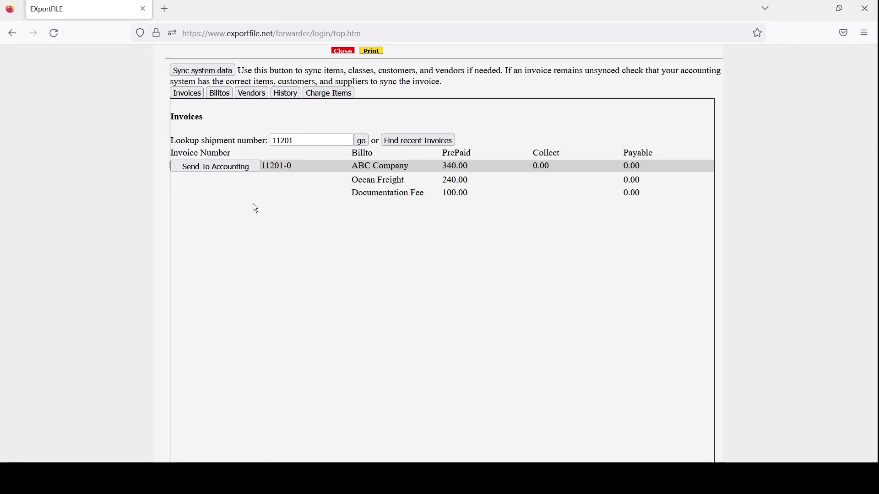
pyautogui.click(186, 167)
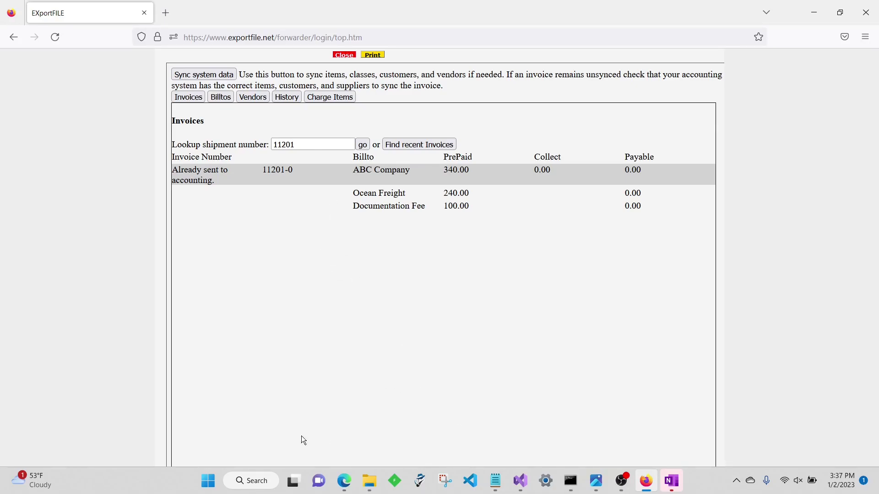
# Switch to the QuickBooks Invoices page in Edge to check for the transferred ABC Company invoice
pyautogui.moveTo(344, 480)
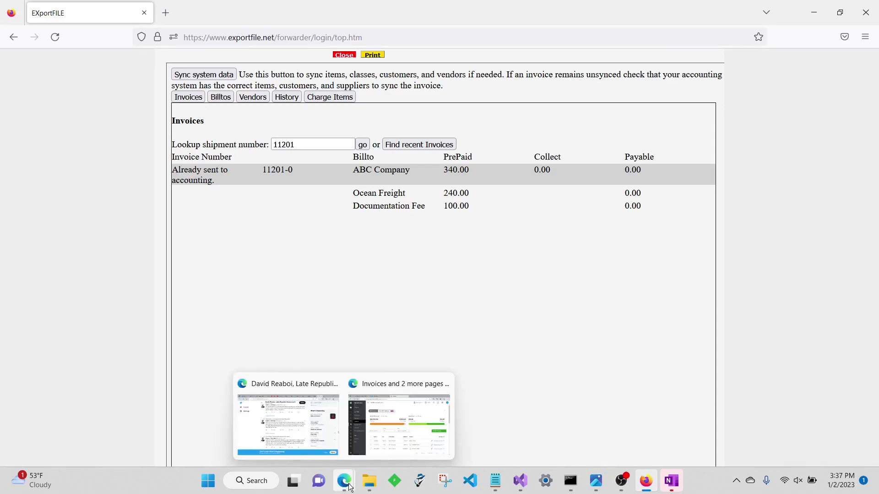
pyautogui.click(382, 435)
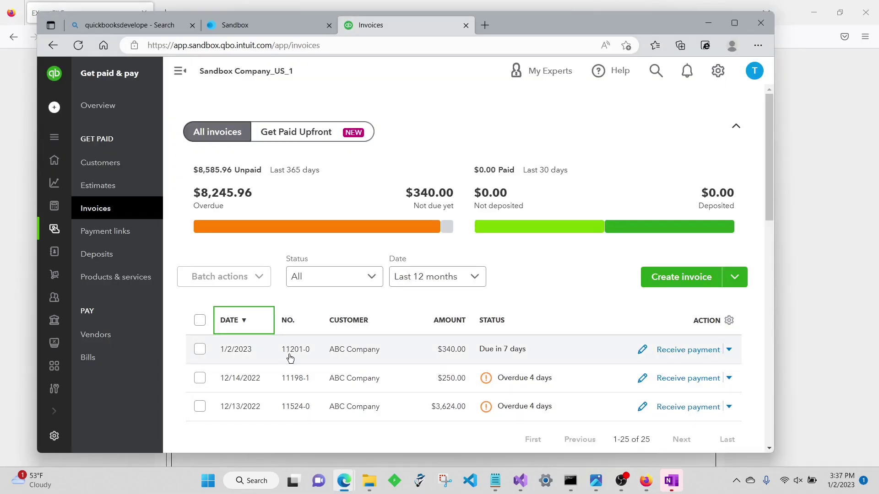